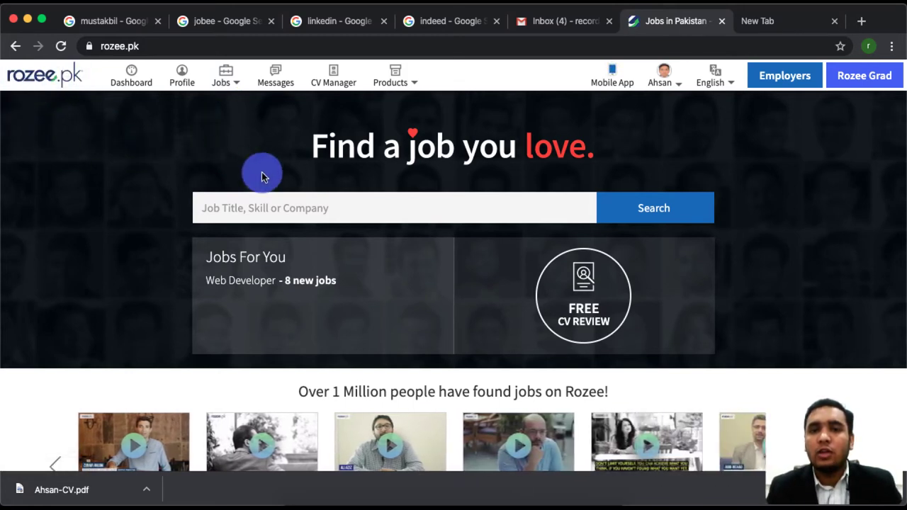
click(672, 89)
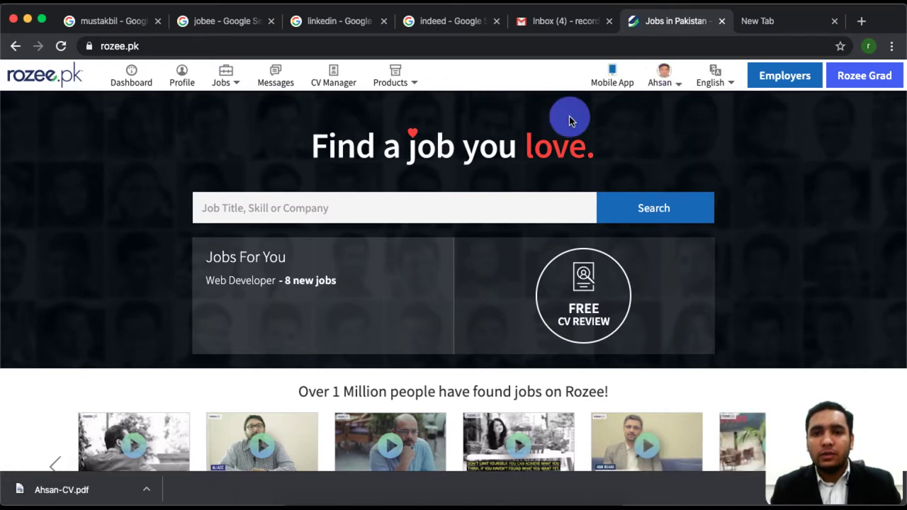
mouse_move(666, 79)
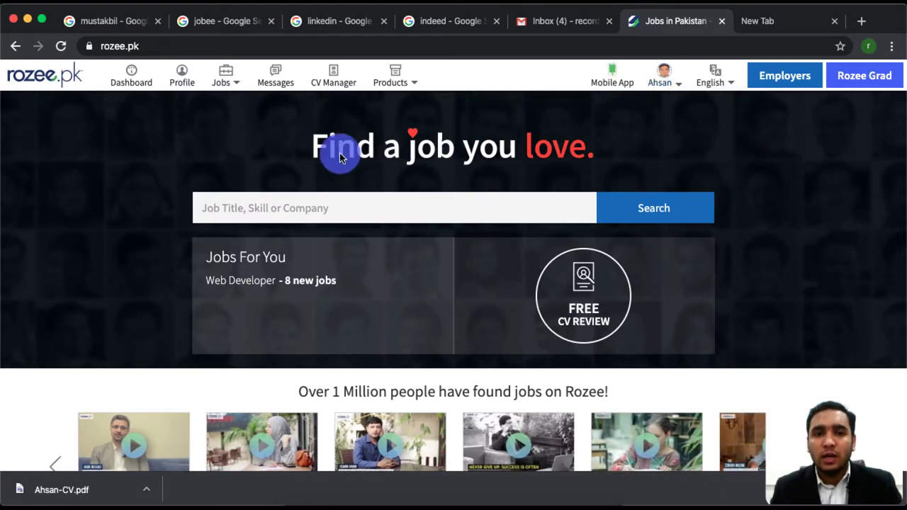
mouse_move(222, 89)
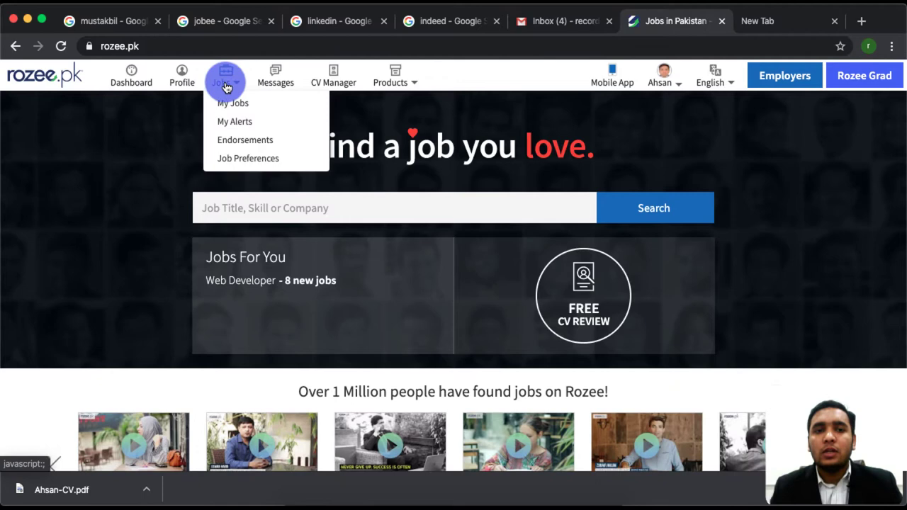
click(258, 125)
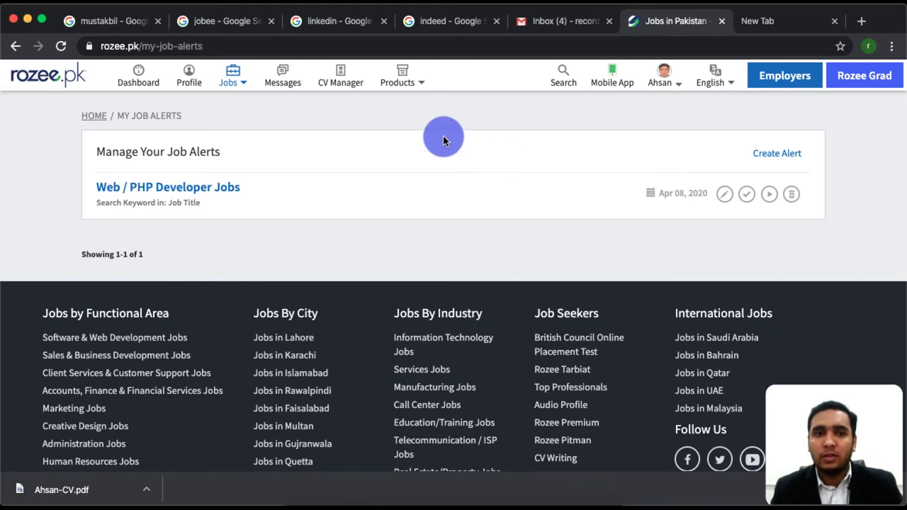
click(44, 76)
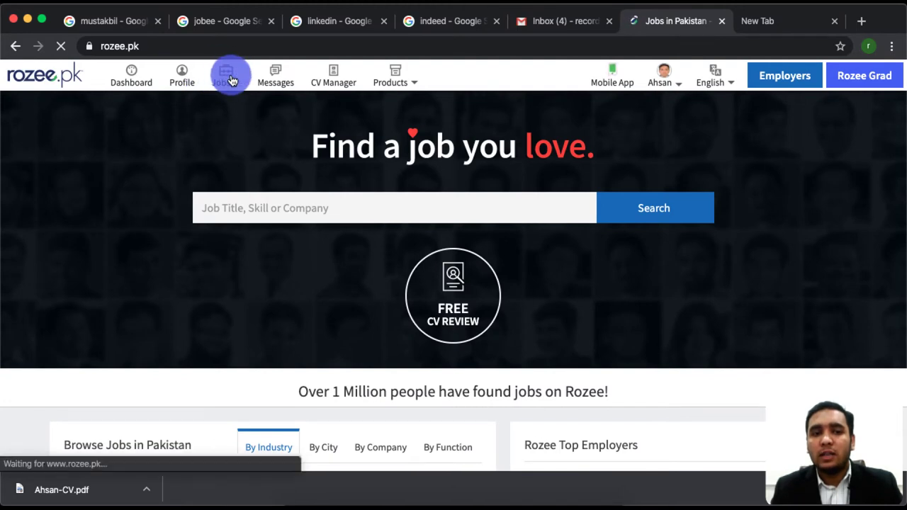
Go to the My Alerts page and start creating a new job alert
mouse_move(230, 84)
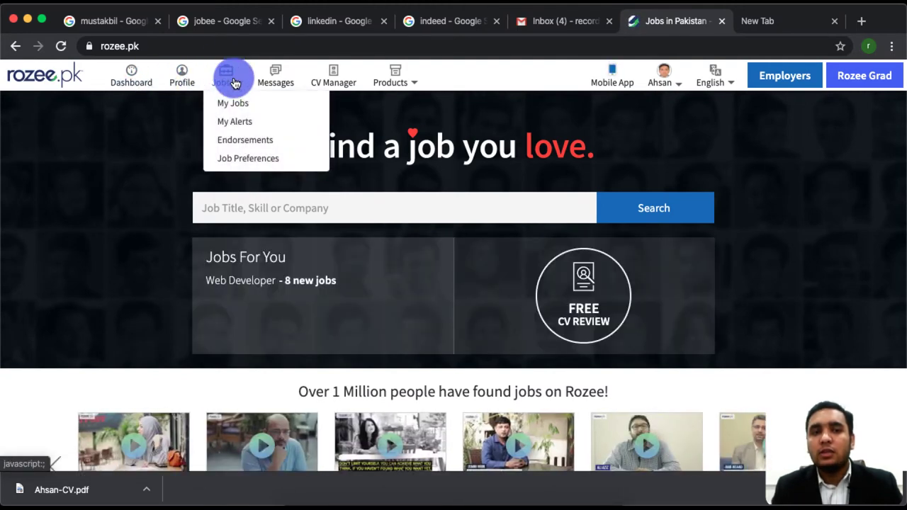
click(235, 122)
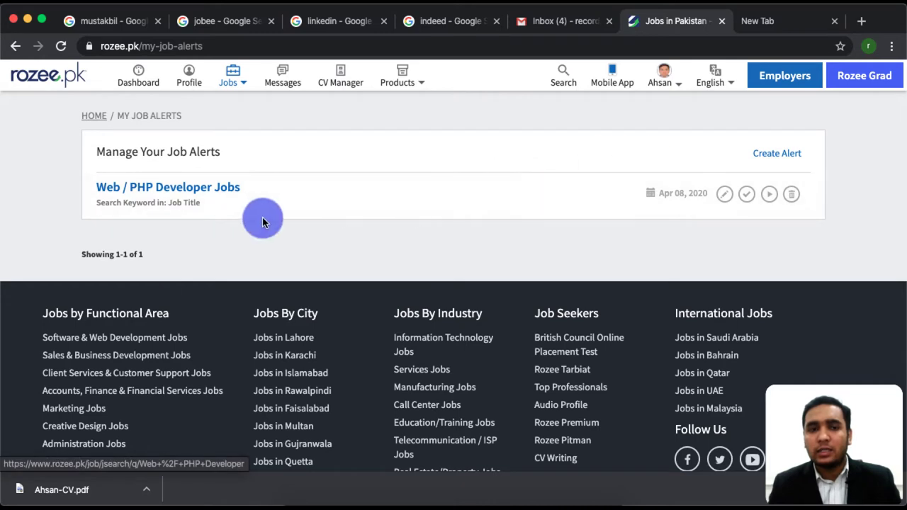
click(777, 154)
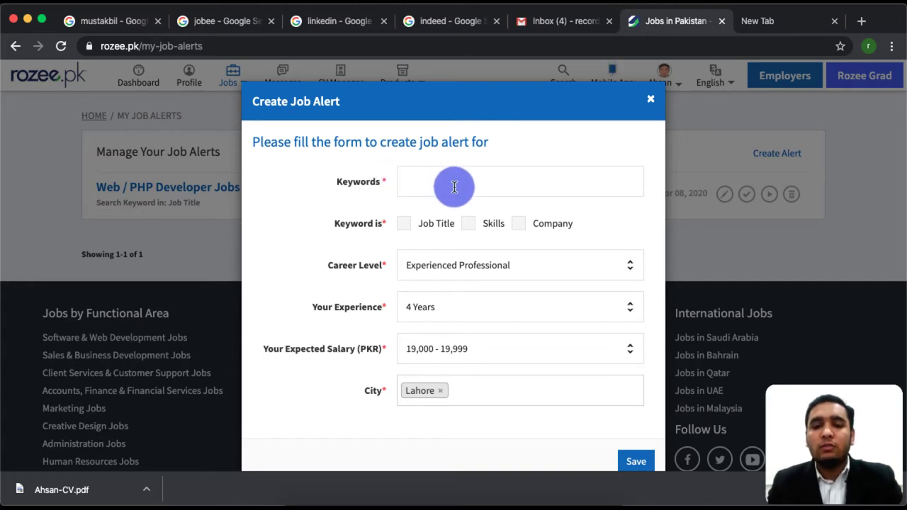
Enter the alert keywords "frontend developer, web developer, html developer, css developer, developer" and classify them as Job Title
text(r)
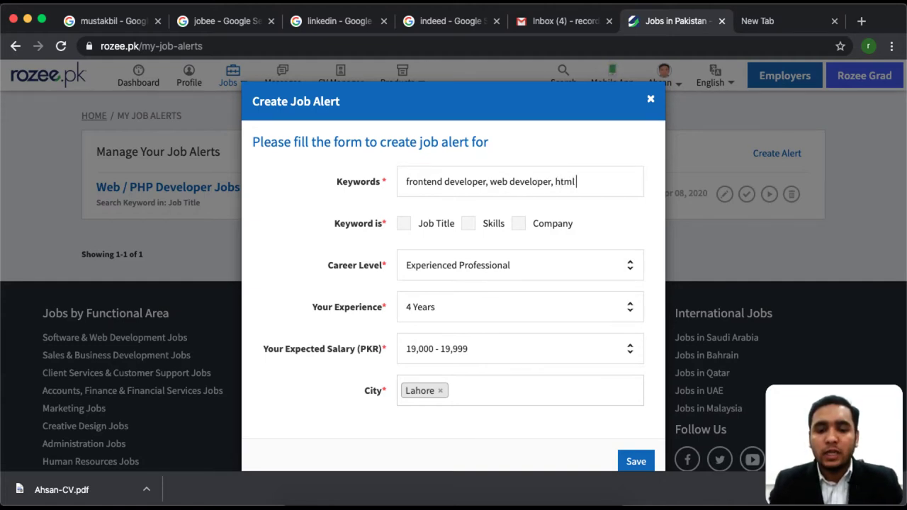
text(per, css developer)
click(445, 178)
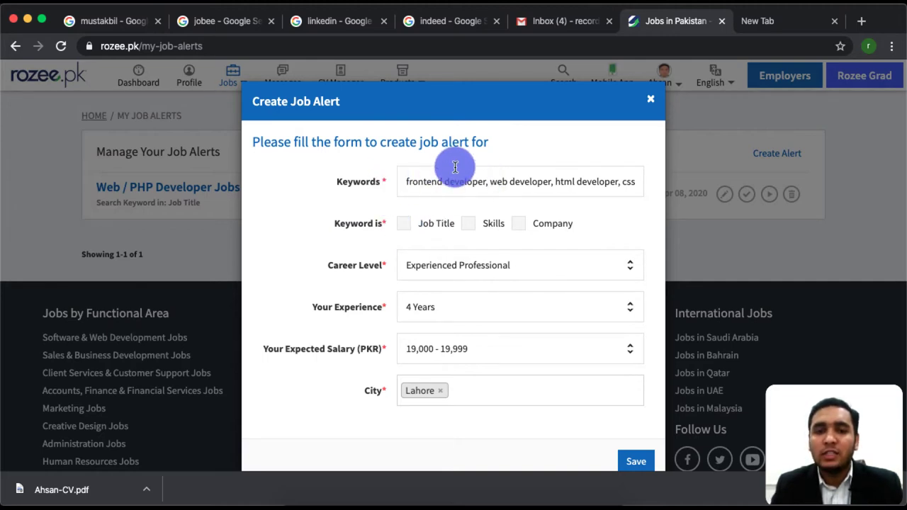
click(596, 179)
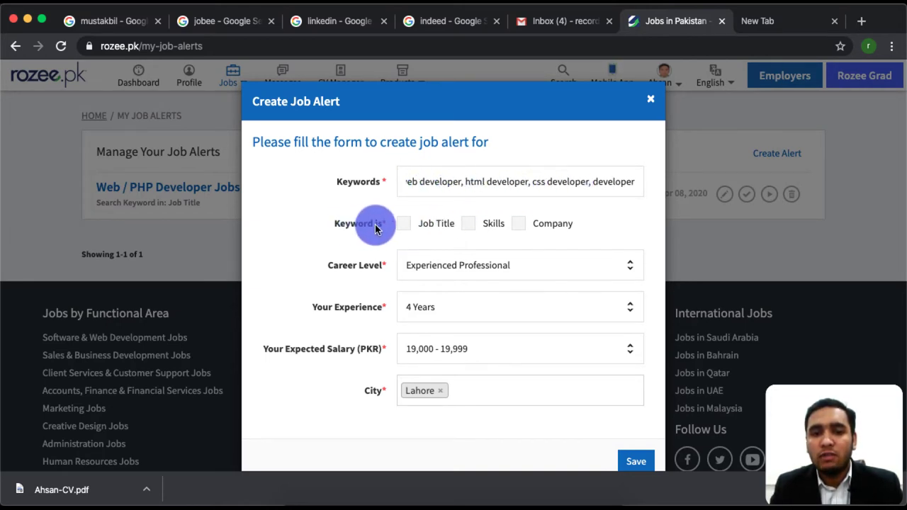
click(398, 225)
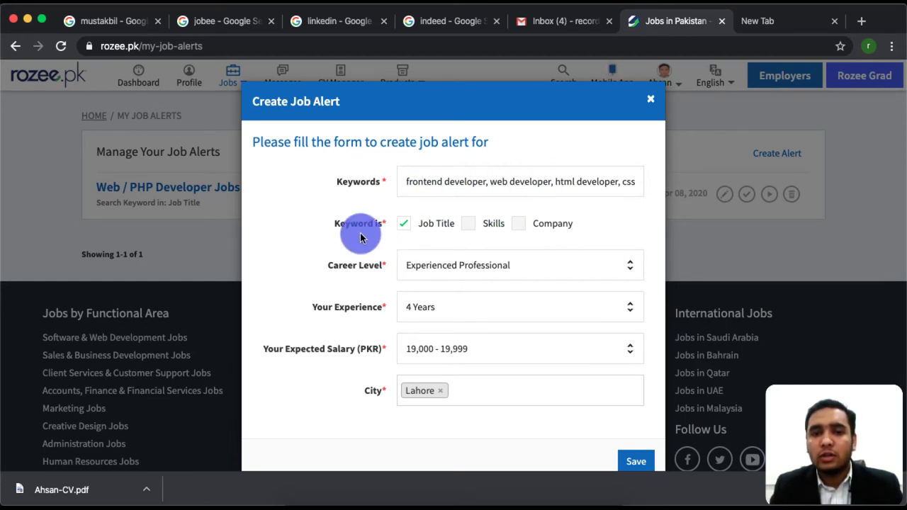
scroll(571, 185, right, 5)
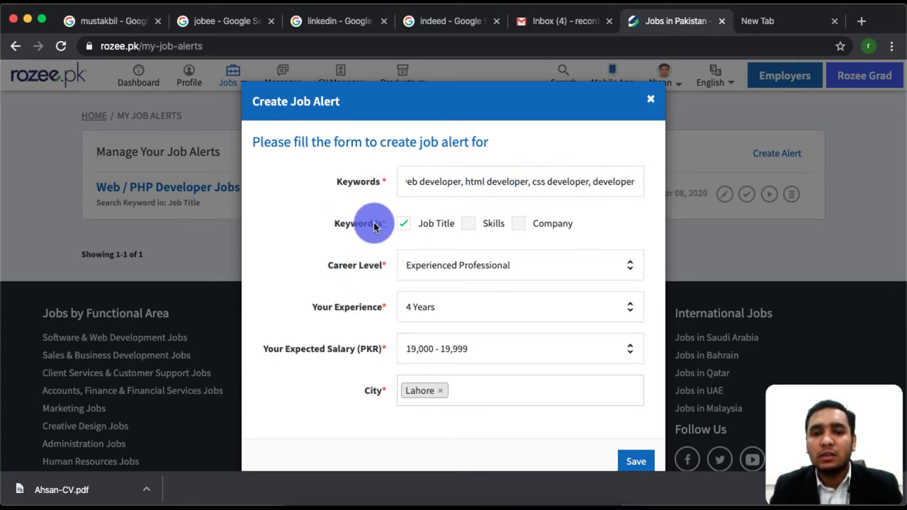
scroll(411, 182, left, 5)
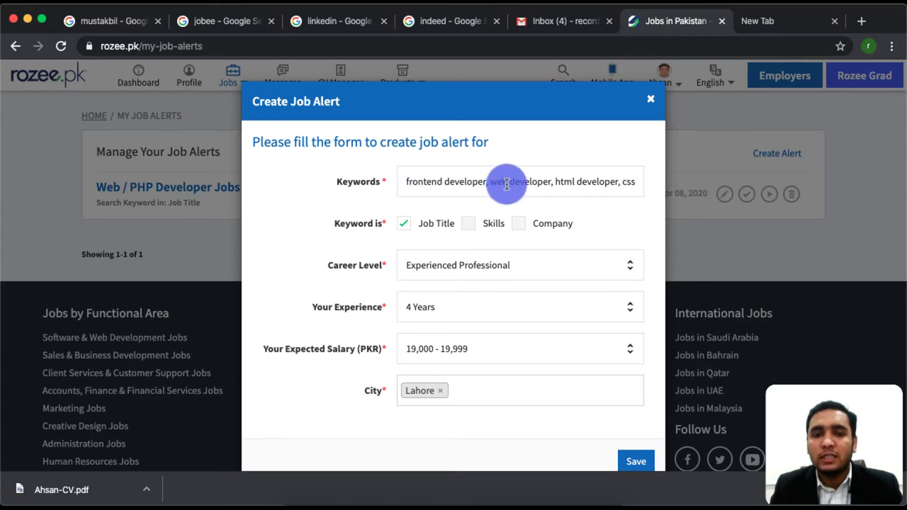
drag(516, 182, 511, 183)
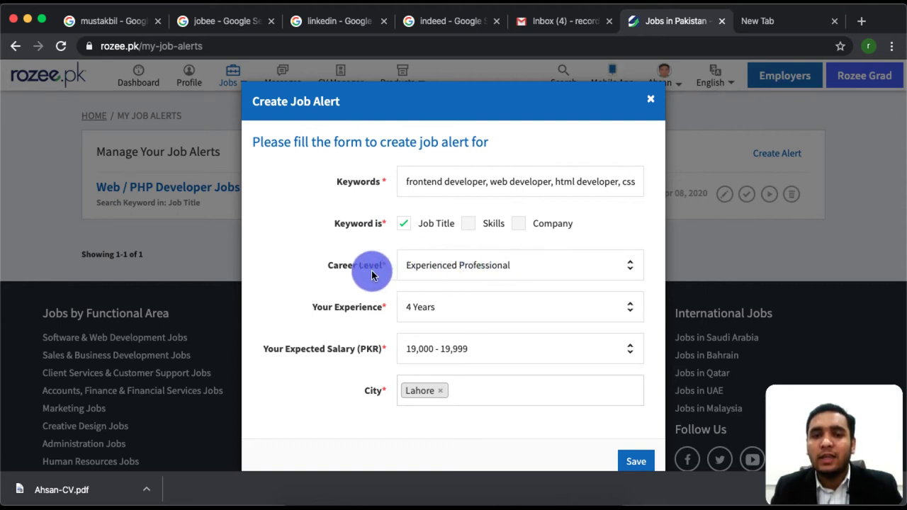
Look through the available career level and expected salary options for the alert without changing them
click(530, 266)
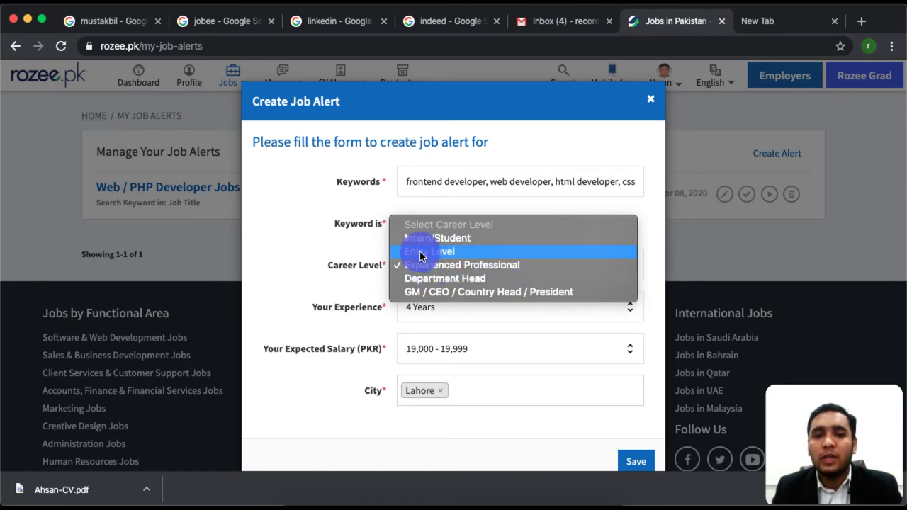
click(326, 260)
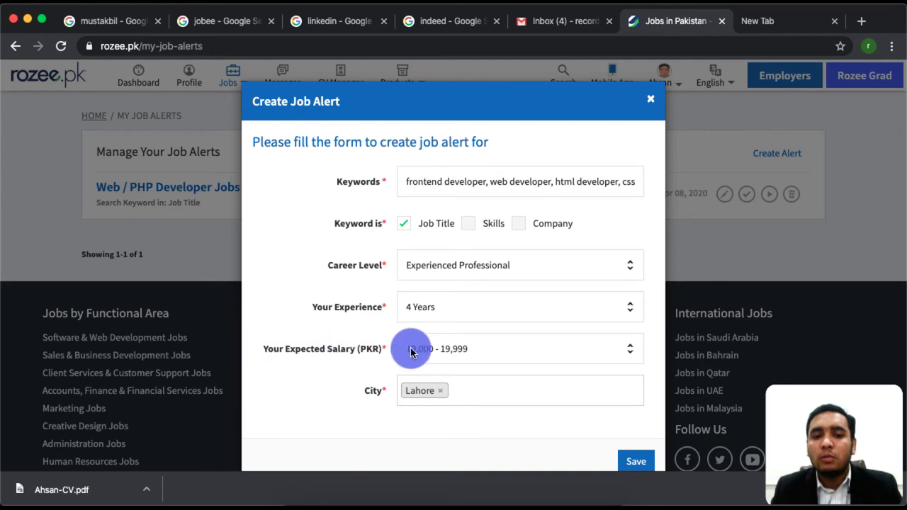
click(510, 358)
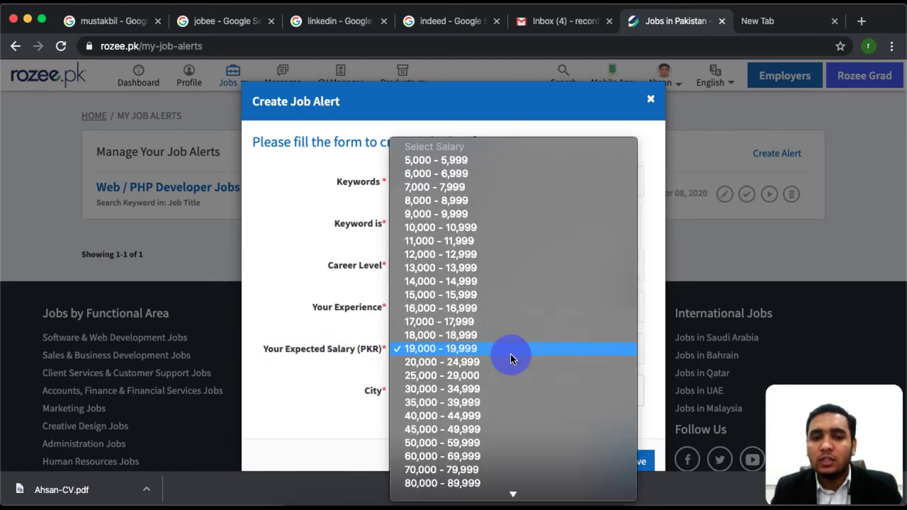
scroll(484, 421, down, 5)
scroll(486, 423, up, 3)
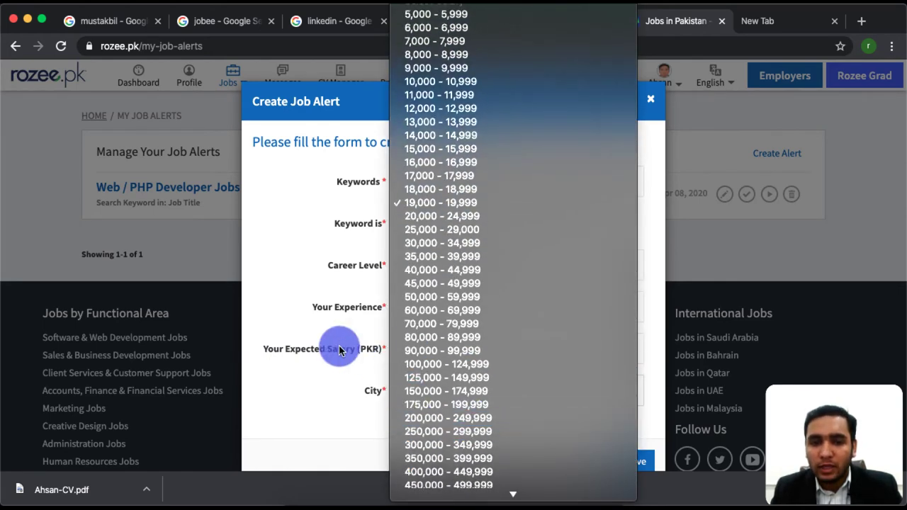
click(306, 354)
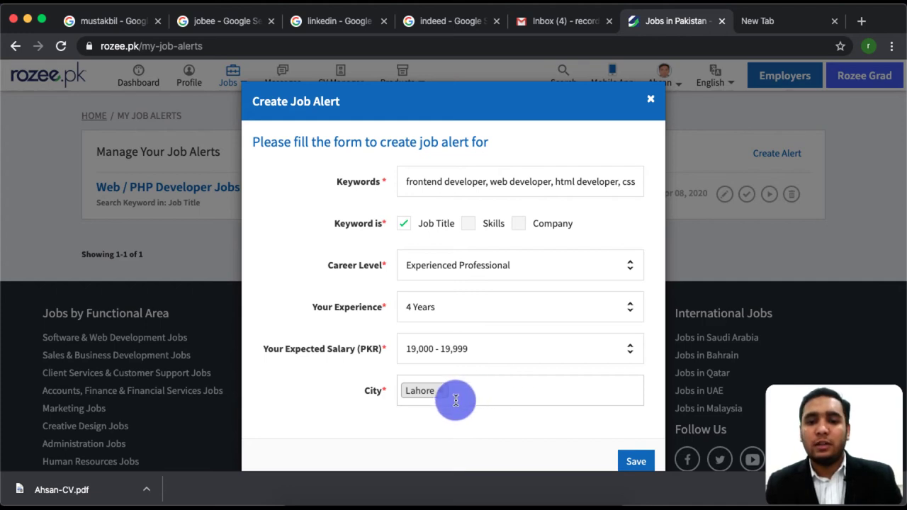
Save the new job alert, and reopen it from the alerts list to check its criteria
click(639, 462)
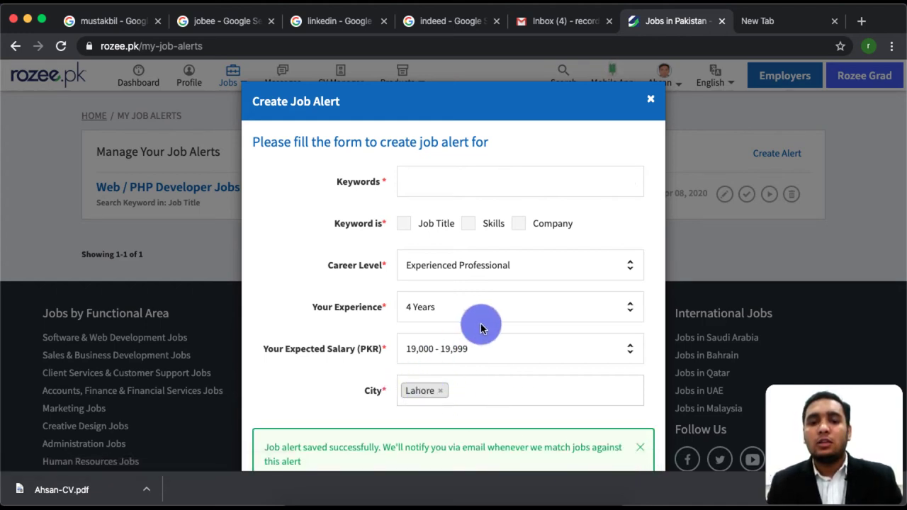
click(650, 99)
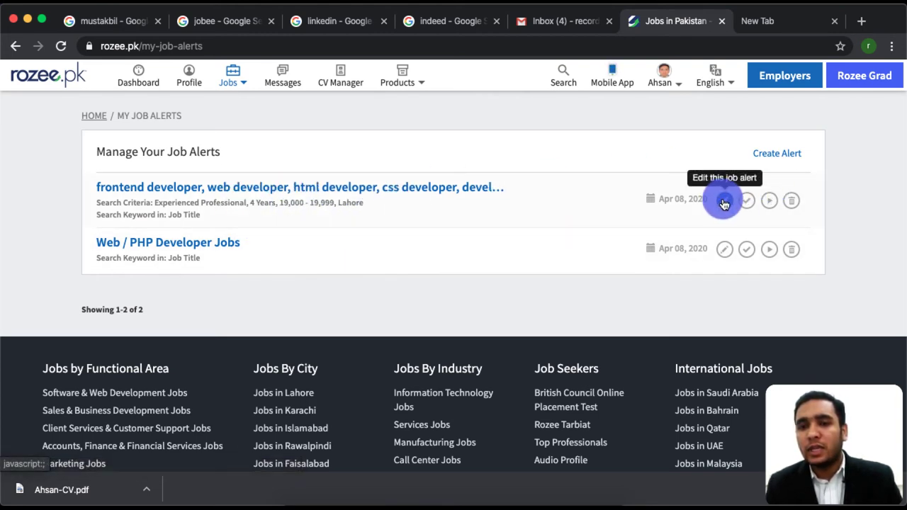
click(724, 204)
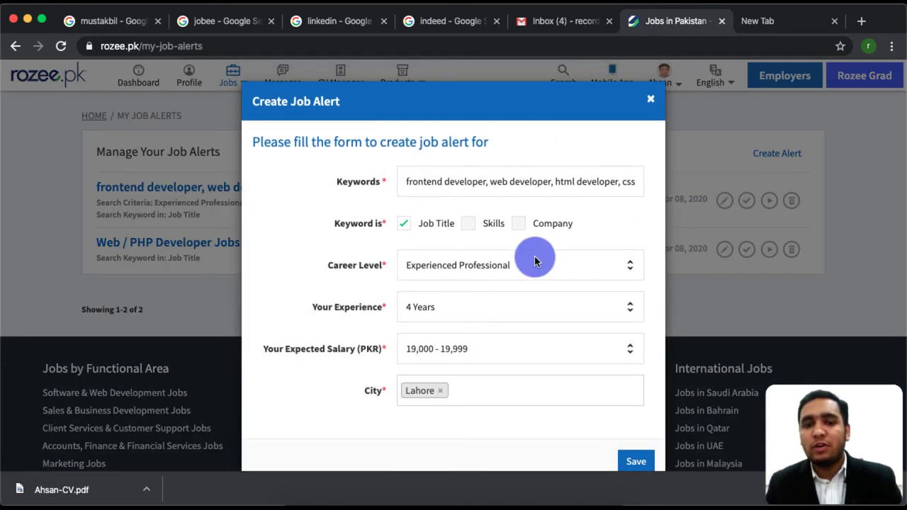
click(650, 99)
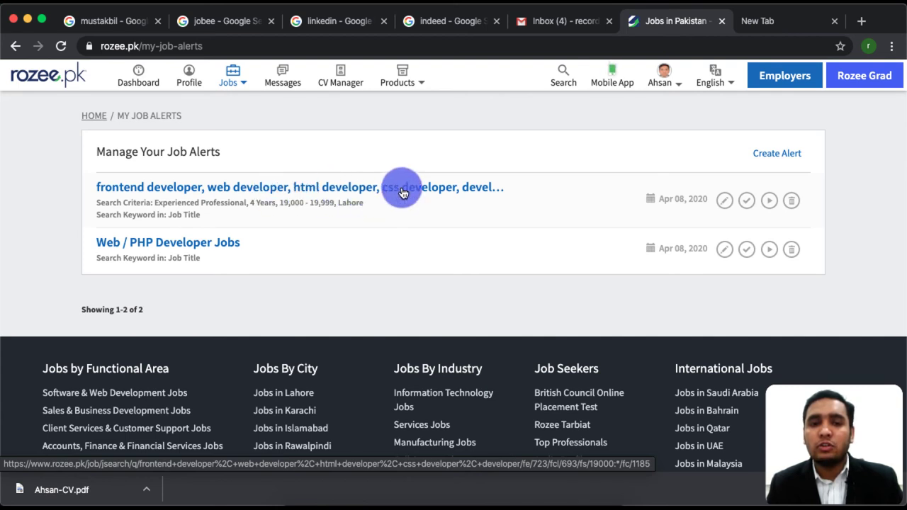
Run a job search from the frontend developer alert, review the matching listings, and return to the alerts list
mouse_move(712, 80)
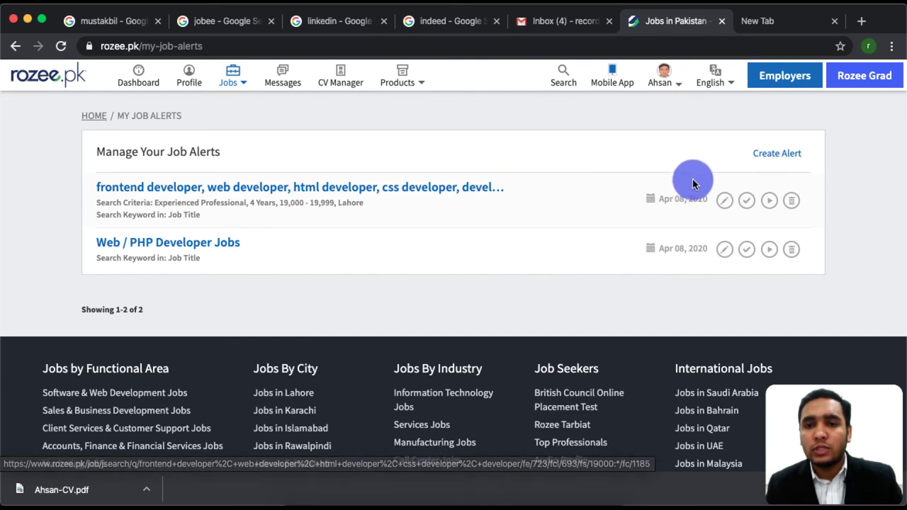
click(772, 202)
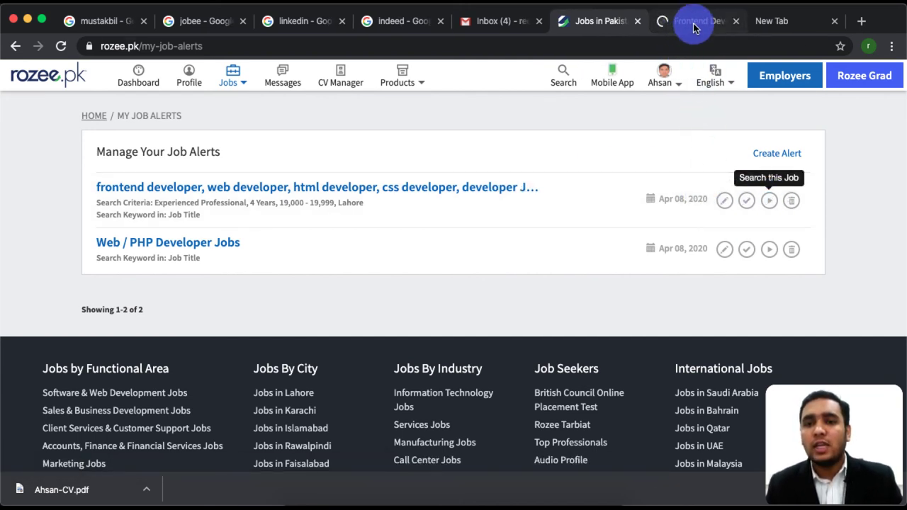
click(692, 22)
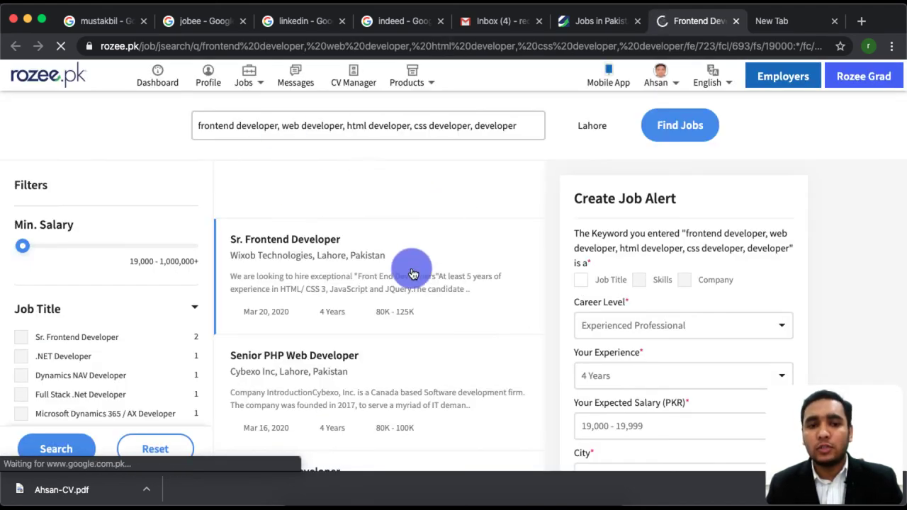
scroll(413, 273, down, 2)
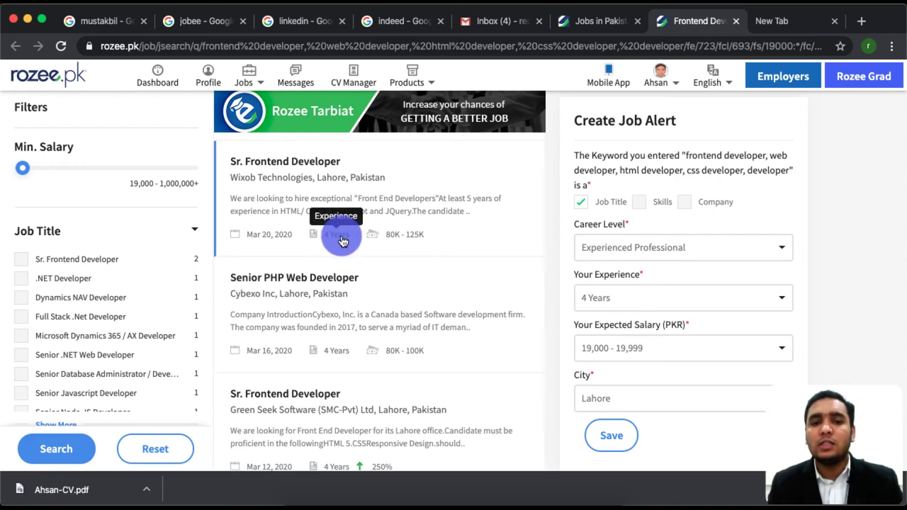
click(736, 21)
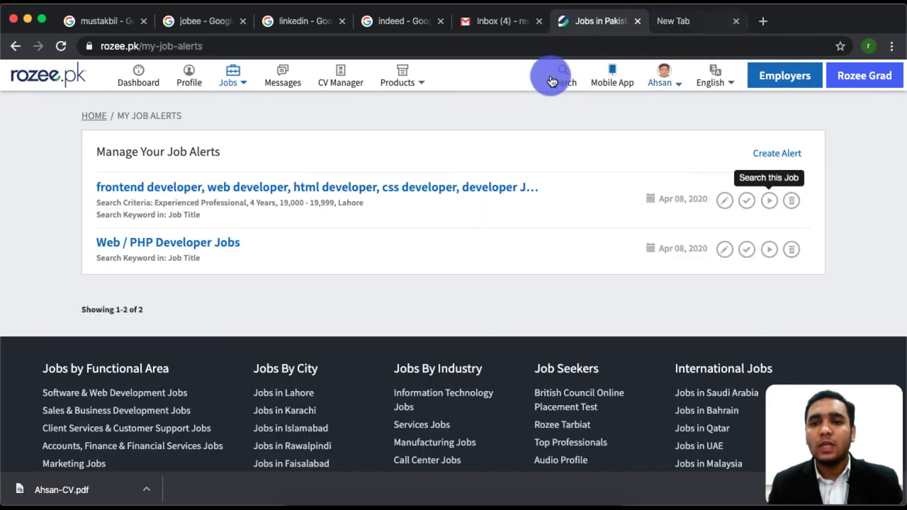
Delete the frontend developer job alert from the alerts list
click(791, 207)
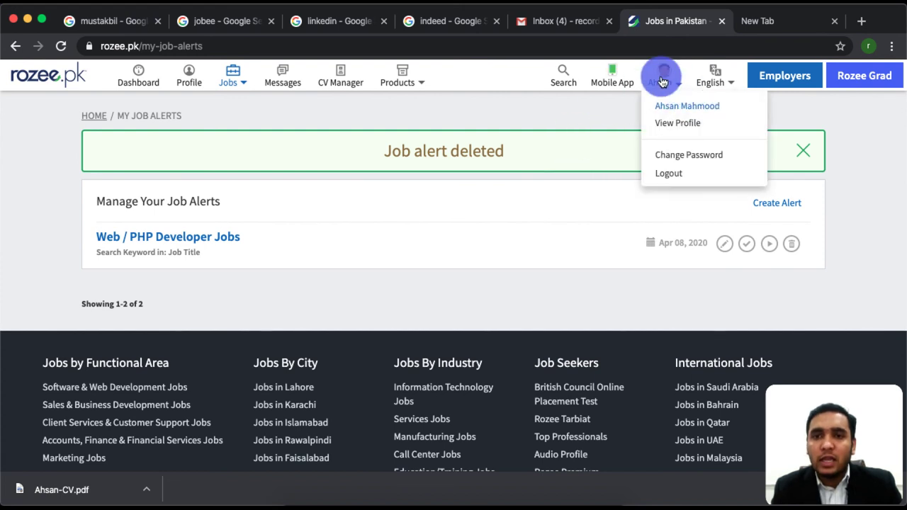
mouse_move(675, 81)
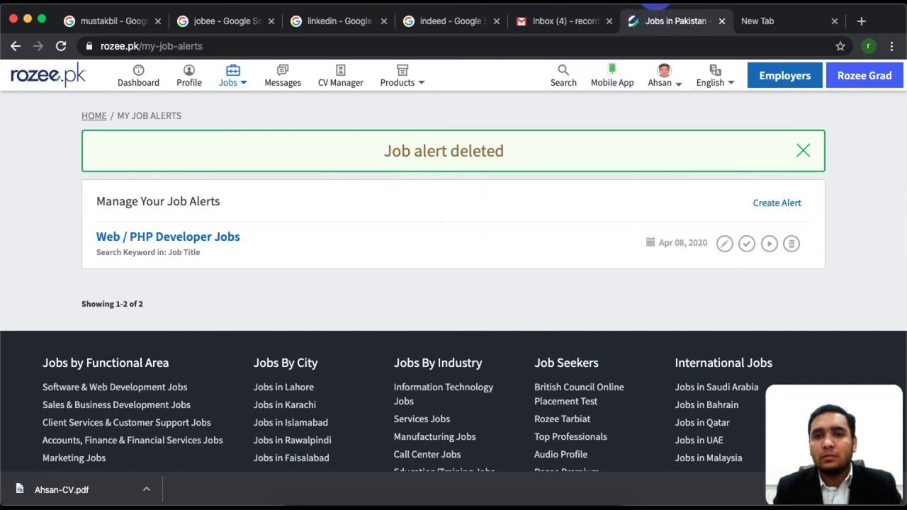
click(654, 3)
click(691, 12)
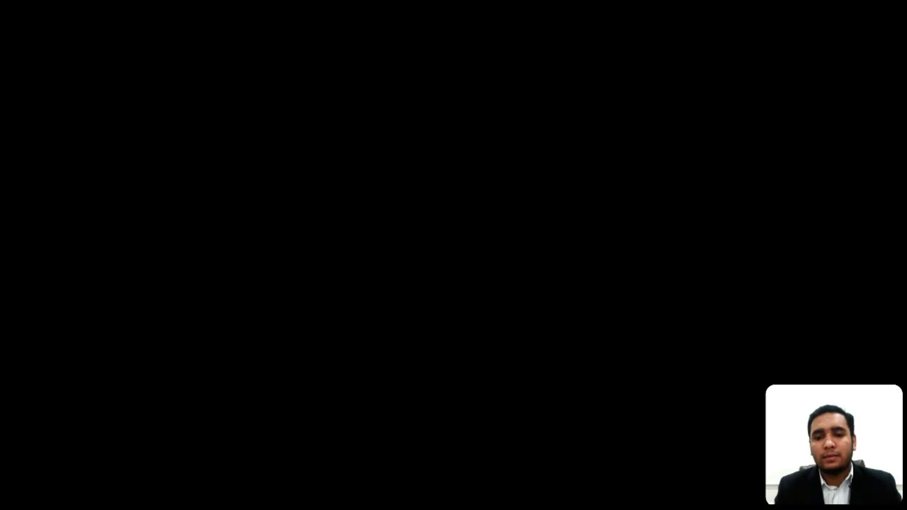